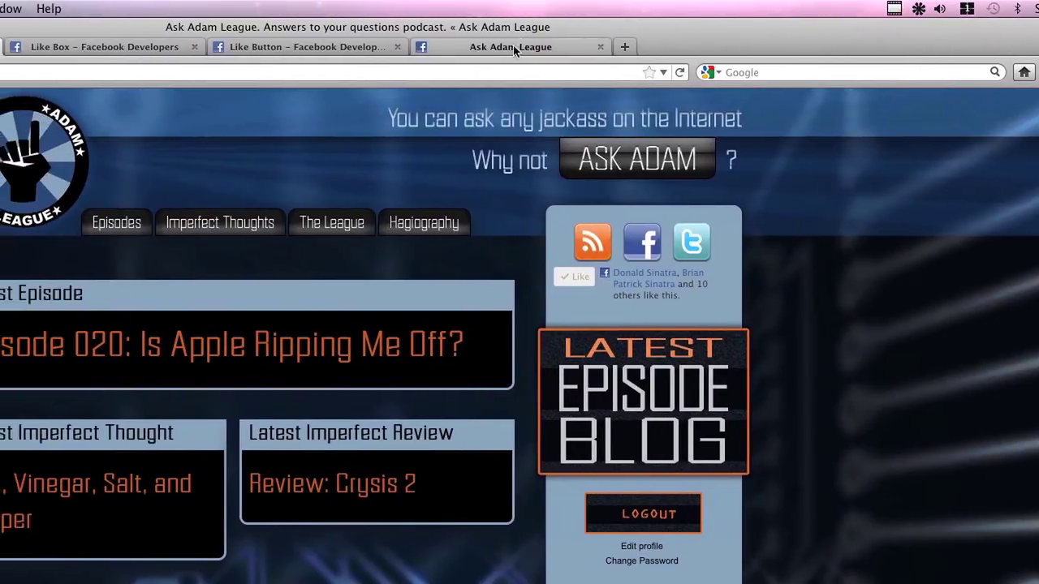
Step: Look over the Ask Adam League Facebook page, the website's home page, and Facebook's Like Button and Like Box plugin pages
{"action": "left_click", "coordinate": [444, 47]}
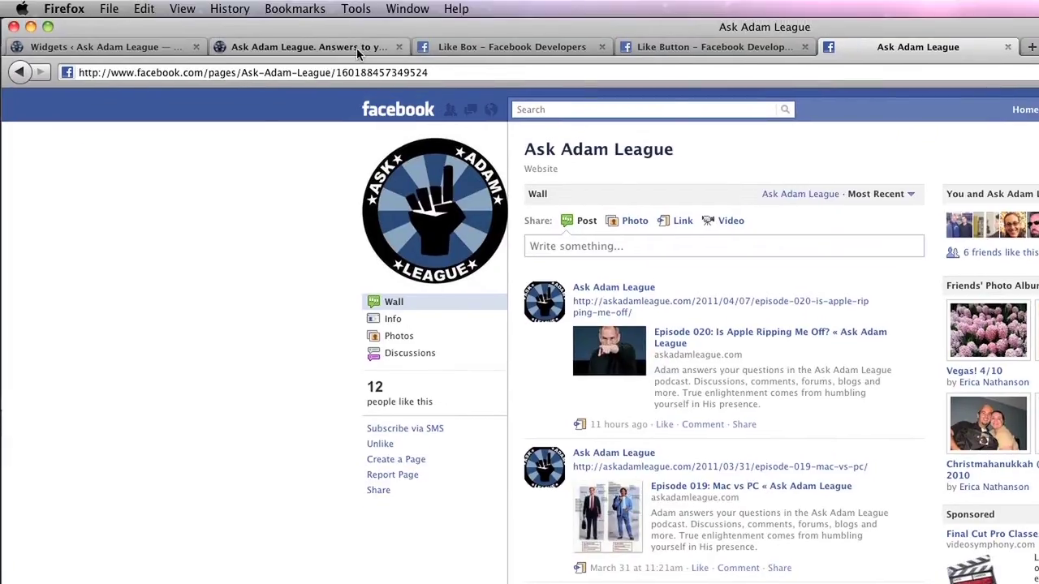
{"action": "left_click", "coordinate": [357, 8]}
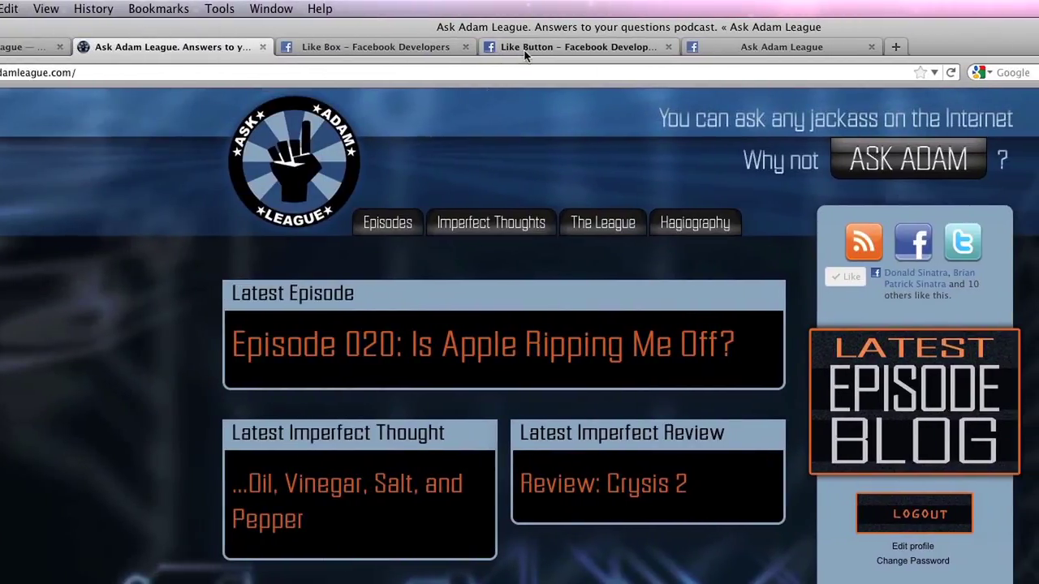
{"action": "left_click", "coordinate": [524, 49]}
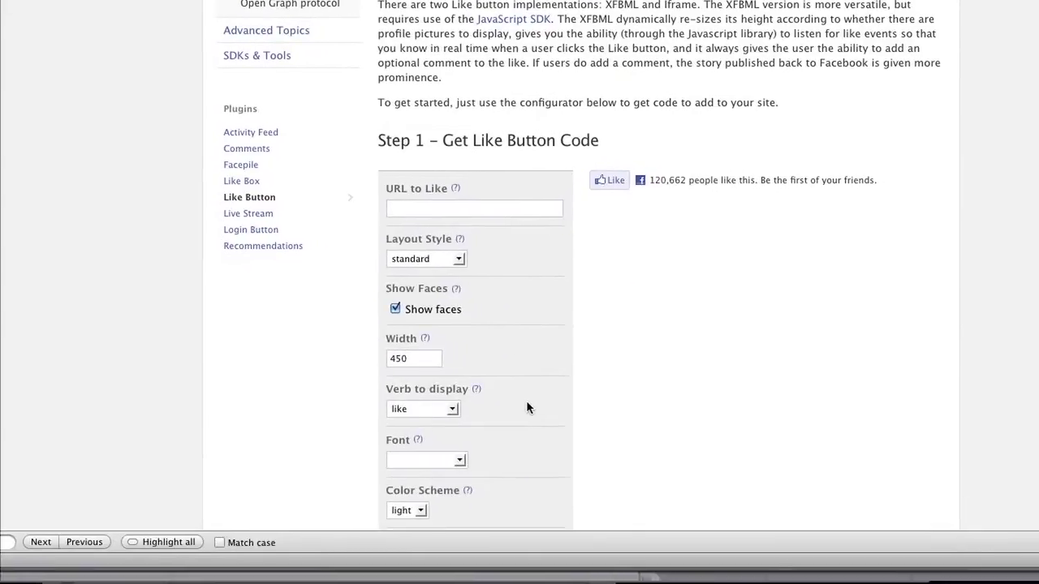
{"action": "scroll", "coordinate": [526, 408], "scroll_direction": "down", "scroll_amount": 2}
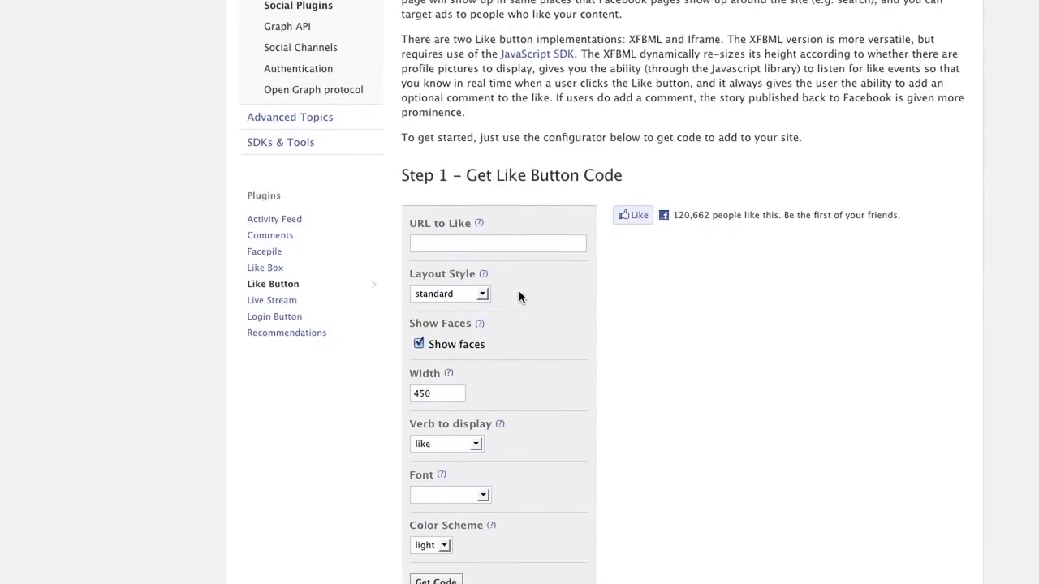
{"action": "scroll", "coordinate": [521, 297], "scroll_direction": "up", "scroll_amount": 5}
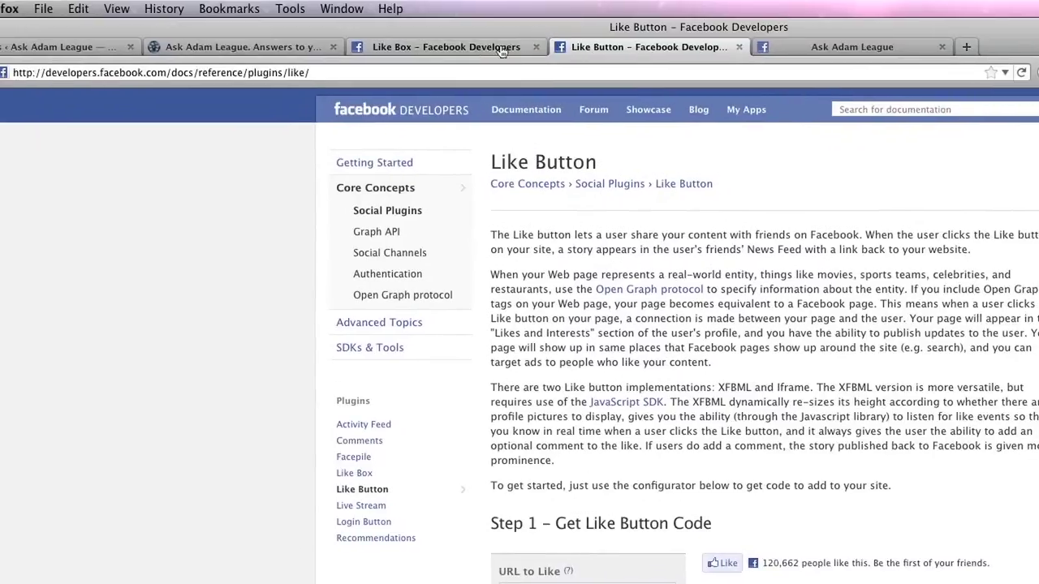
{"action": "left_click", "coordinate": [310, 181]}
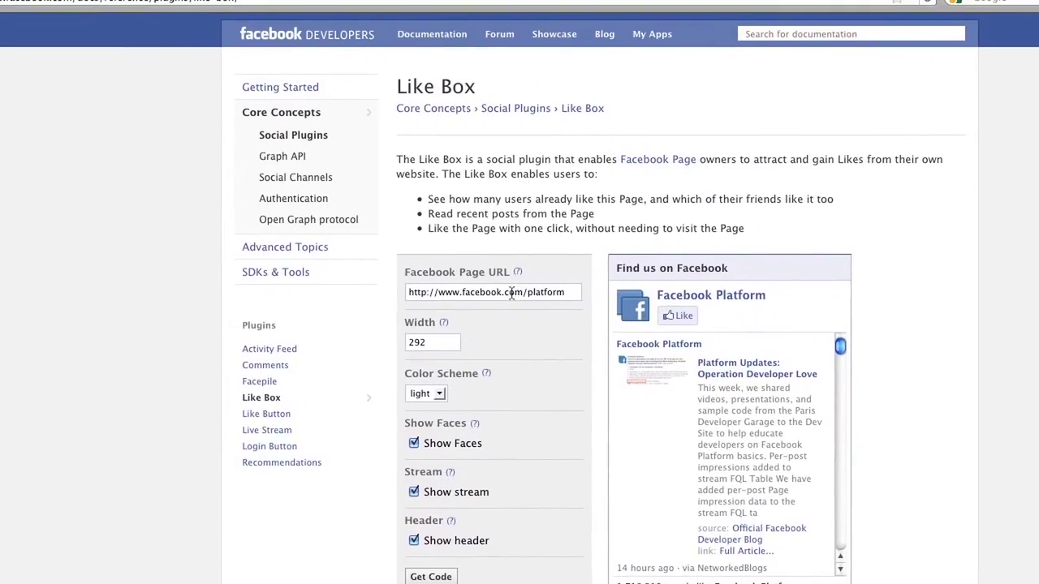
Step: Highlight the Like Box's Facebook Page URL, and copy the address of the Ask Adam League Facebook page
{"action": "double_click", "coordinate": [512, 294]}
{"action": "triple_click", "coordinate": [520, 295]}
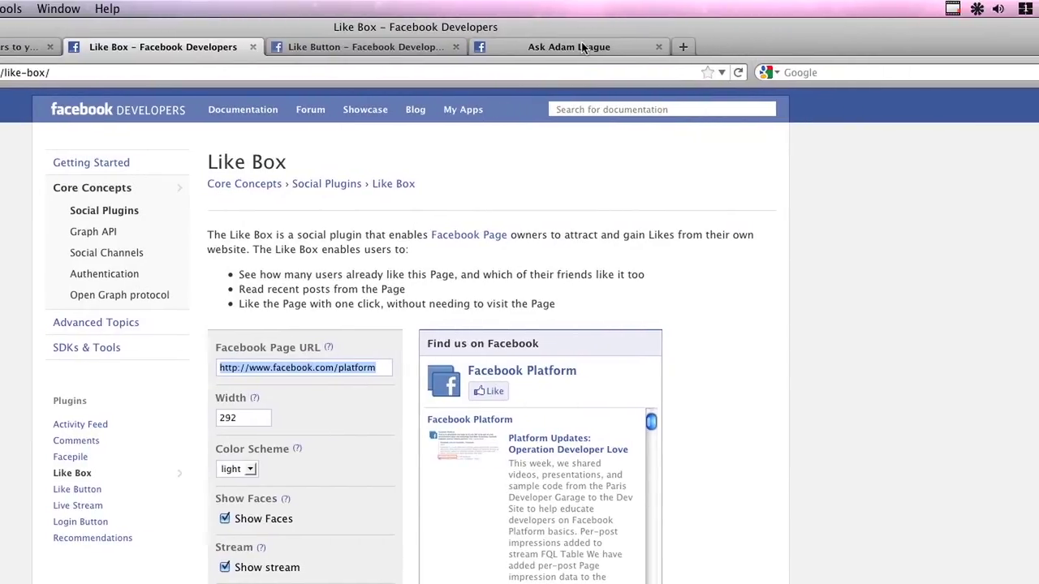
{"action": "key", "text": "super+4"}
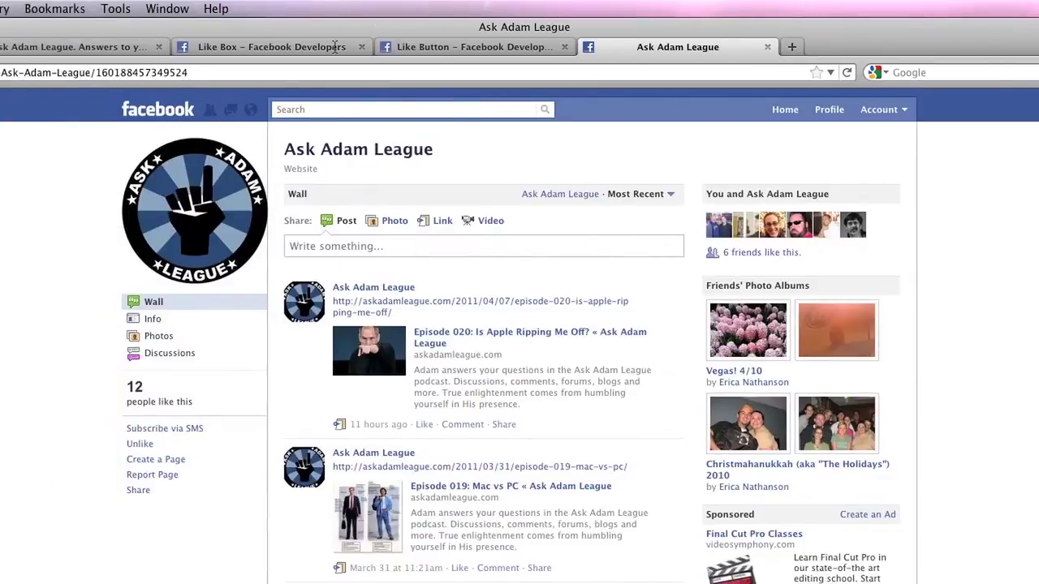
{"action": "left_click", "coordinate": [206, 71]}
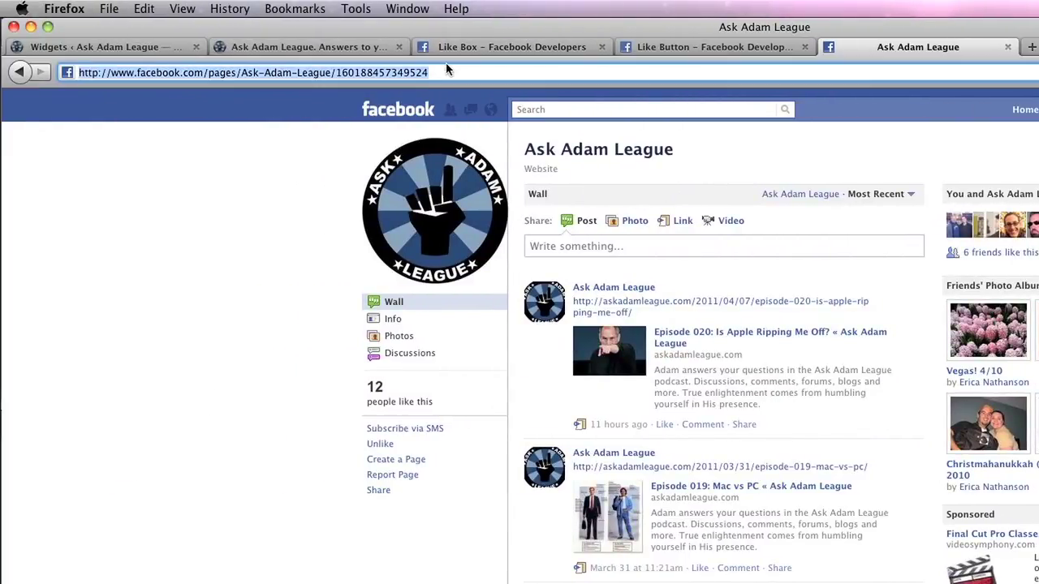
{"action": "left_click", "coordinate": [647, 47]}
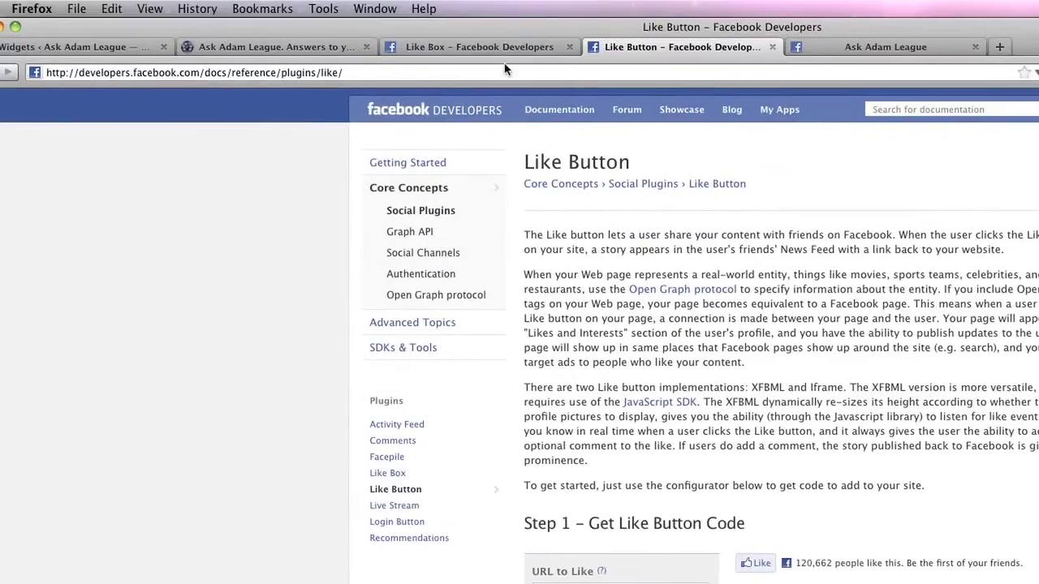
{"action": "left_click", "coordinate": [480, 46]}
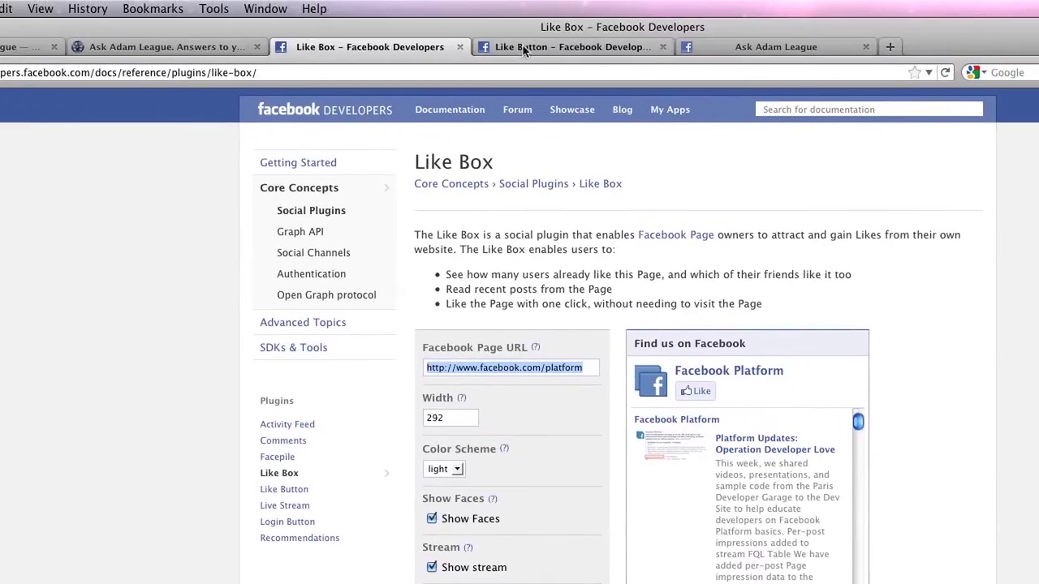
{"action": "left_click", "coordinate": [524, 48]}
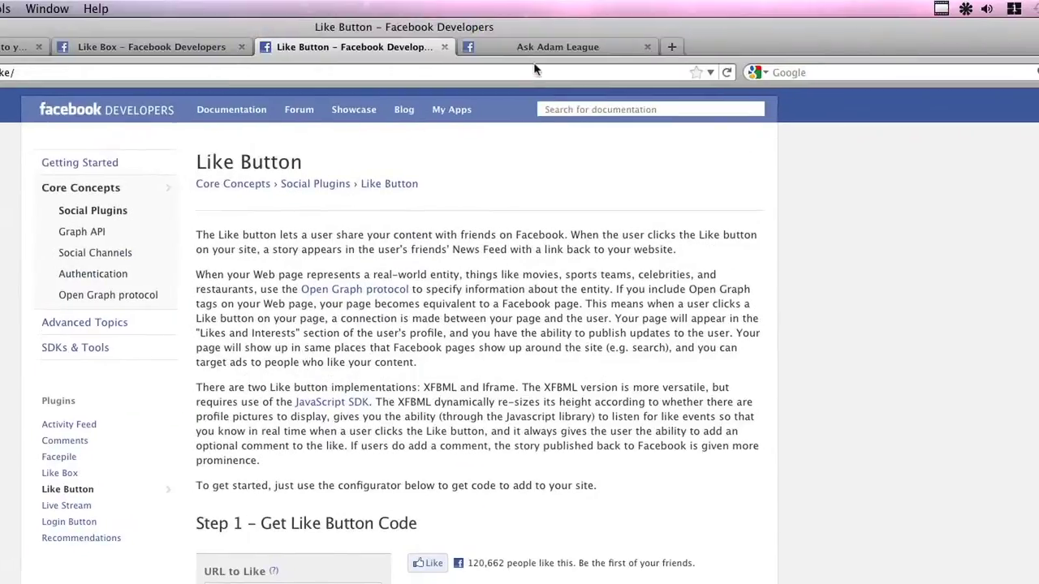
{"action": "left_click", "coordinate": [847, 32]}
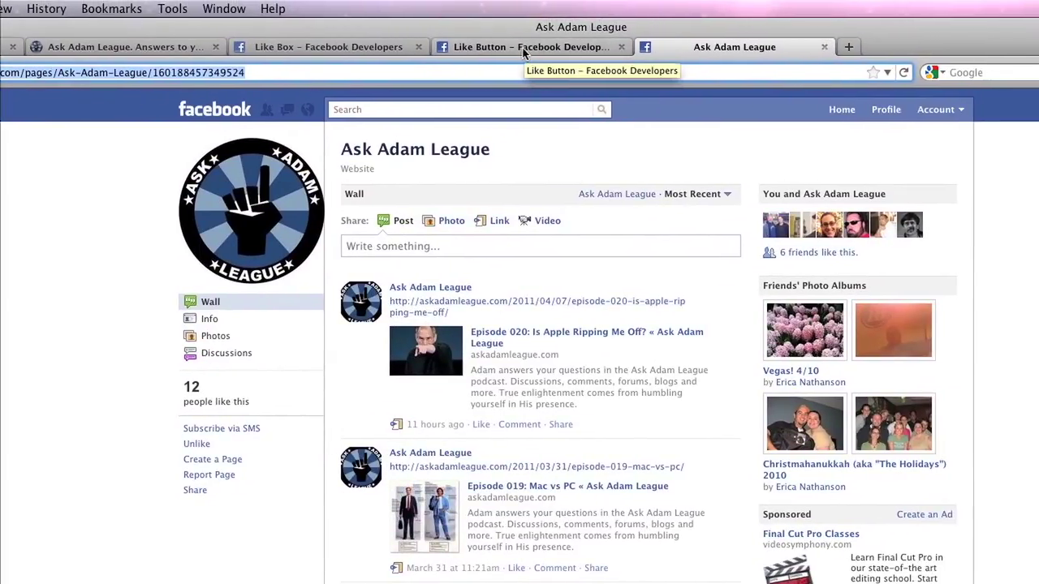
{"action": "left_click", "coordinate": [523, 49]}
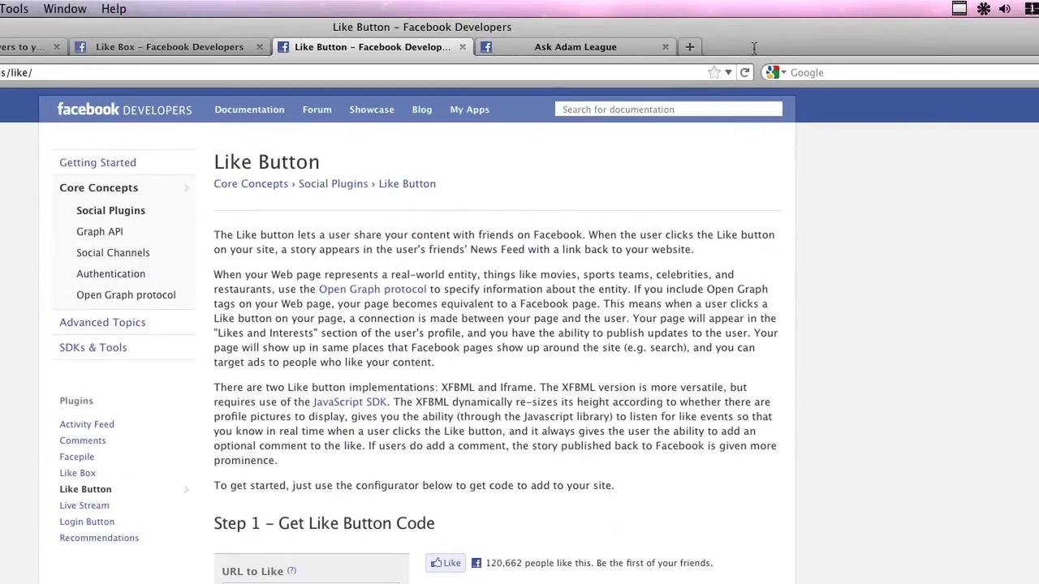
{"action": "left_click", "coordinate": [557, 46]}
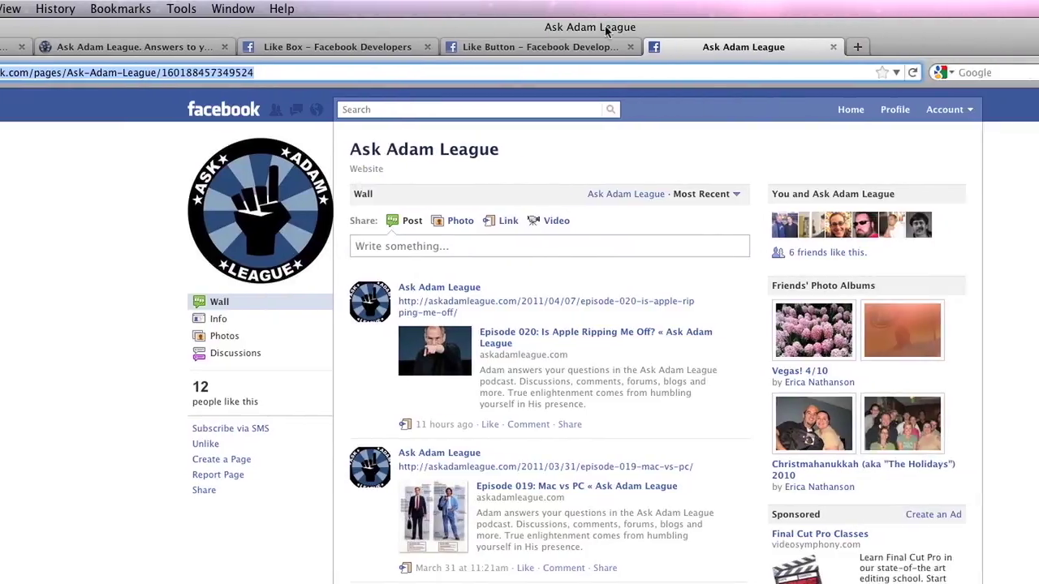
Step: In the Like Button configurator, paste the Ask Adam League Facebook page address as the URL to Like and choose the standard layout style
{"action": "left_click", "coordinate": [706, 47]}
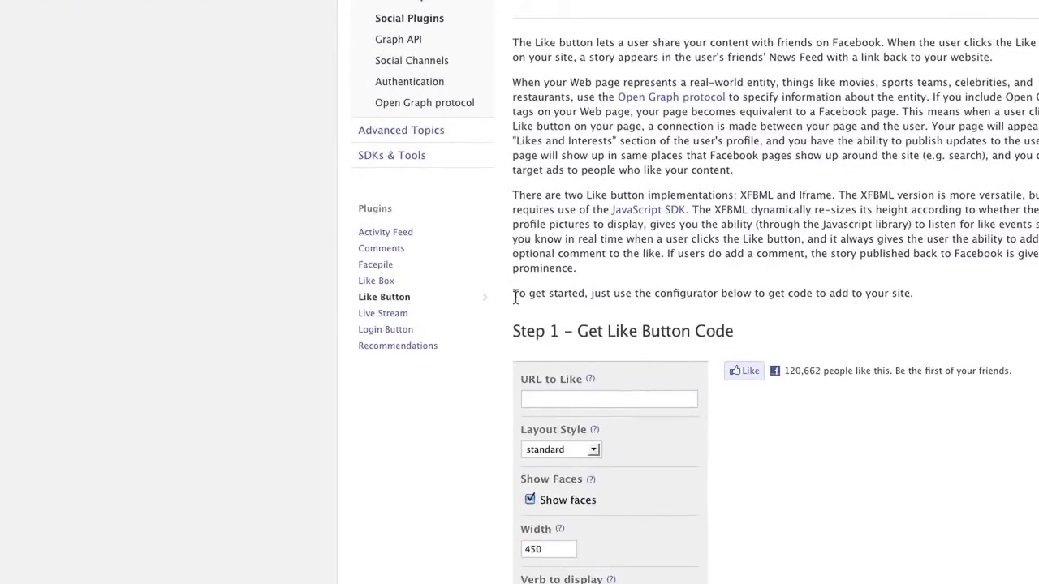
{"action": "key", "text": "super+v"}
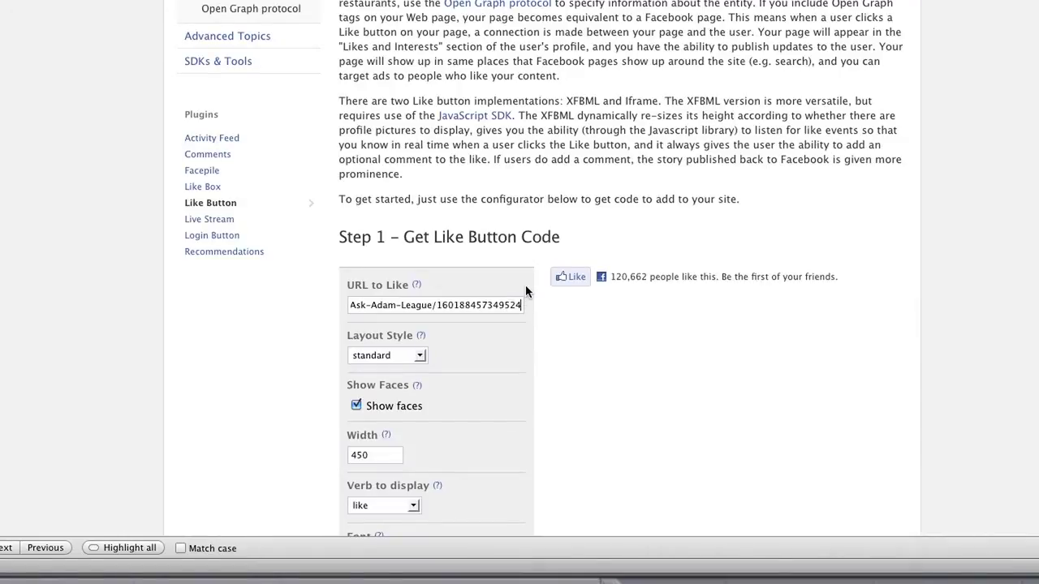
{"action": "left_click", "coordinate": [418, 356]}
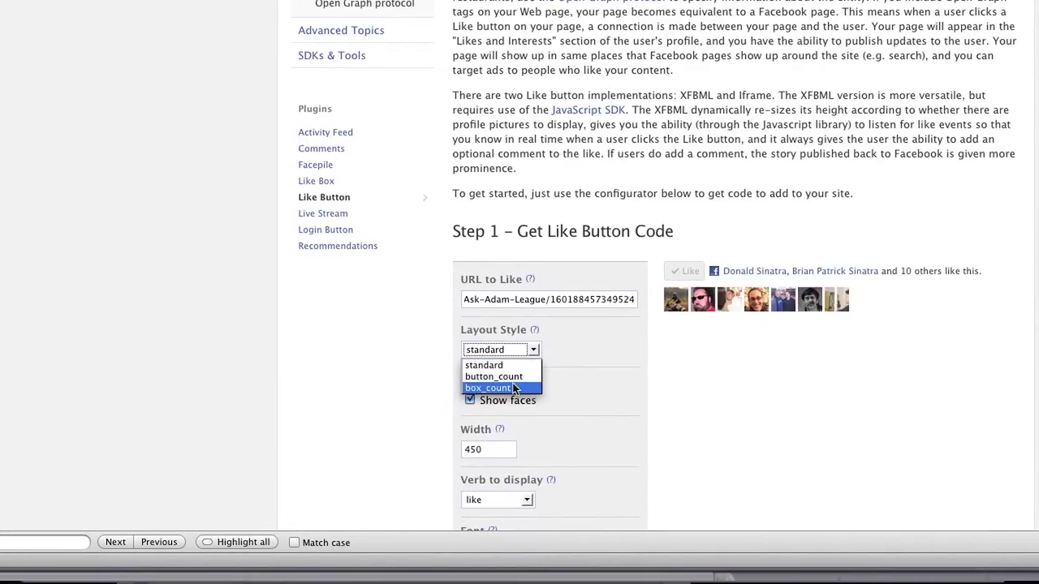
{"action": "left_click", "coordinate": [505, 365]}
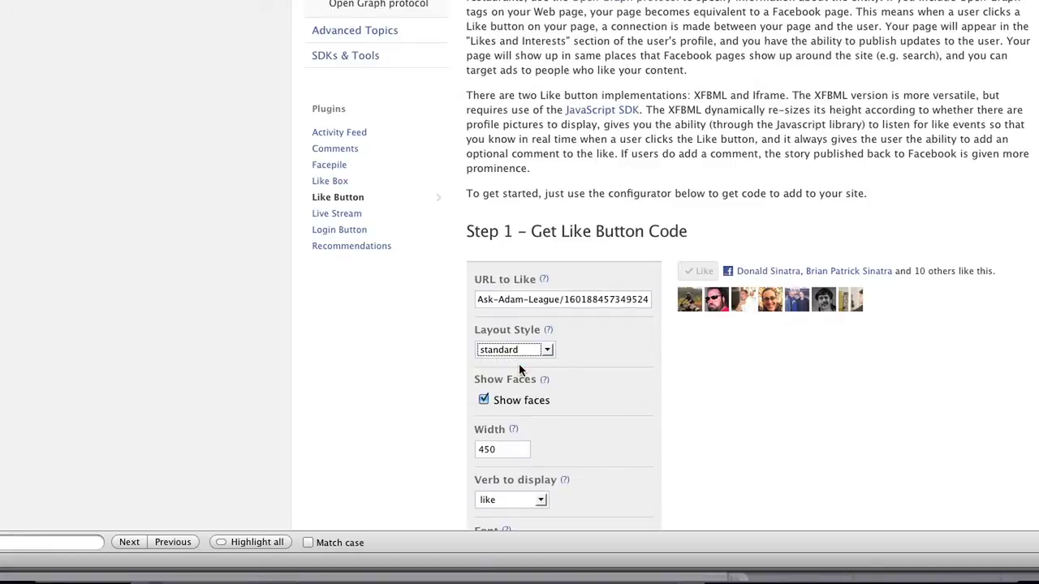
Step: Turn off Show Faces and set the Like button's width to 206
{"action": "left_click", "coordinate": [484, 400]}
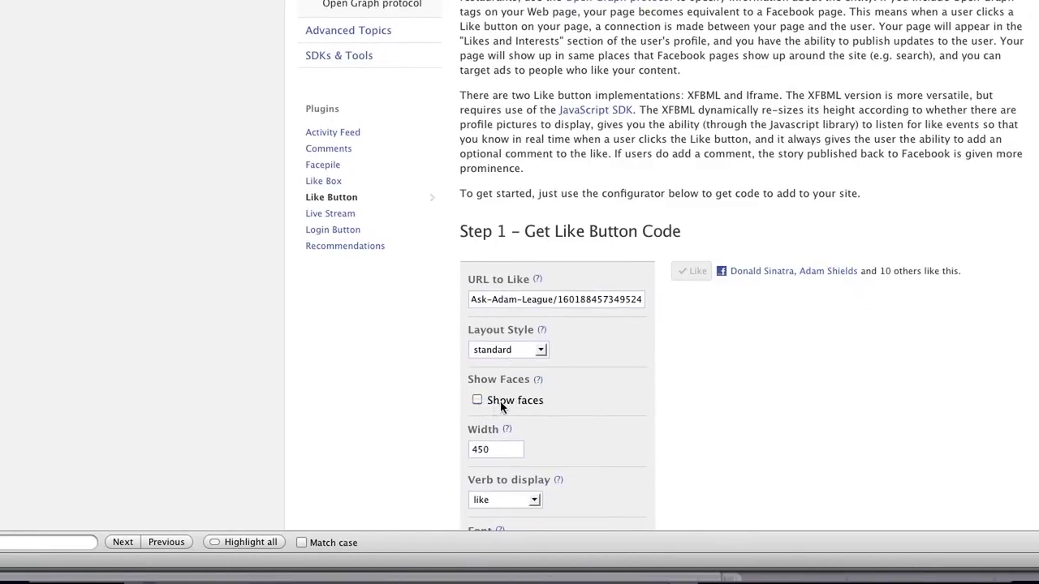
{"action": "left_click", "coordinate": [485, 400]}
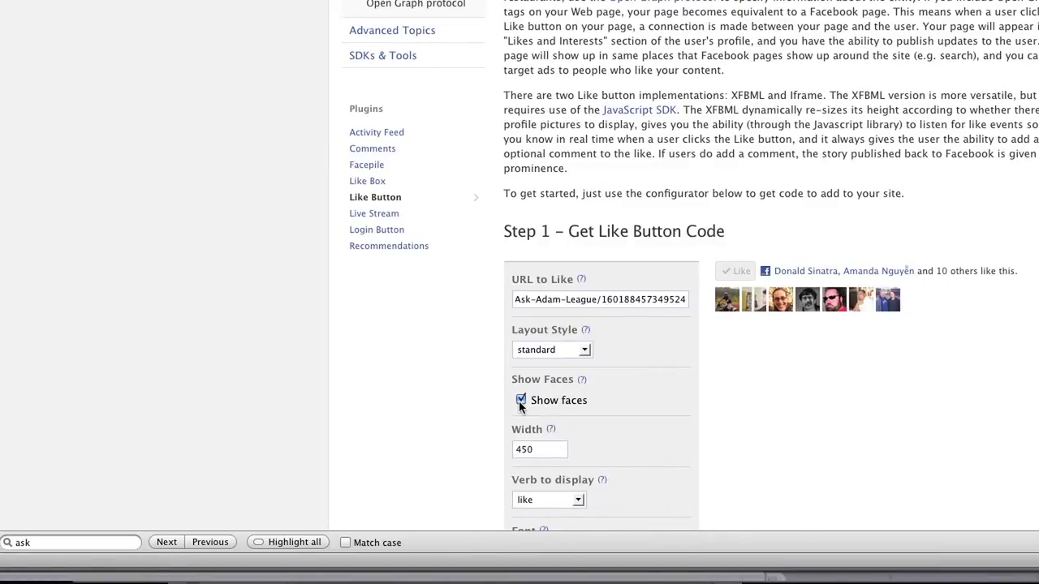
{"action": "left_click", "coordinate": [520, 400]}
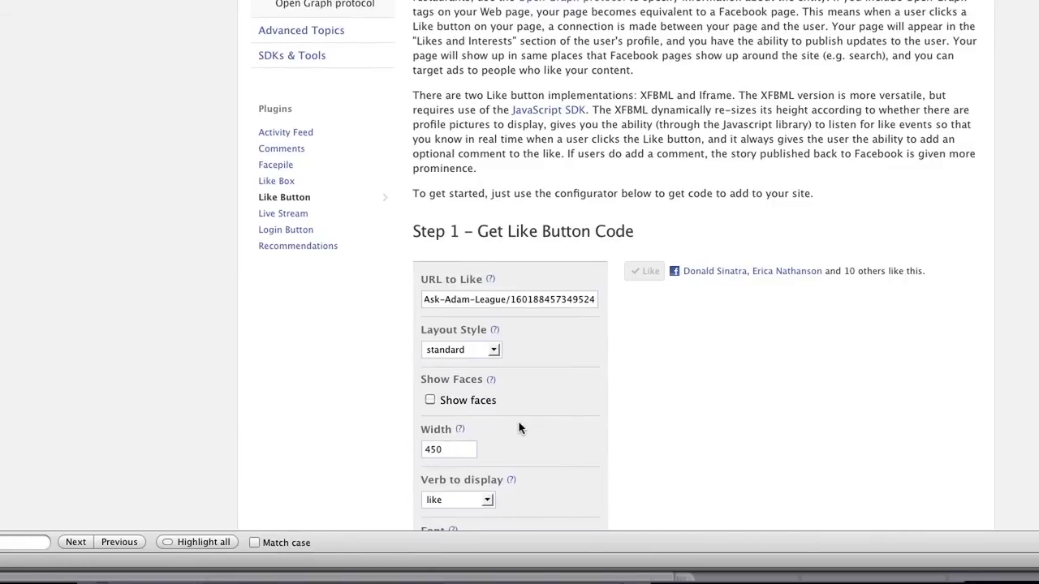
{"action": "double_click", "coordinate": [489, 451]}
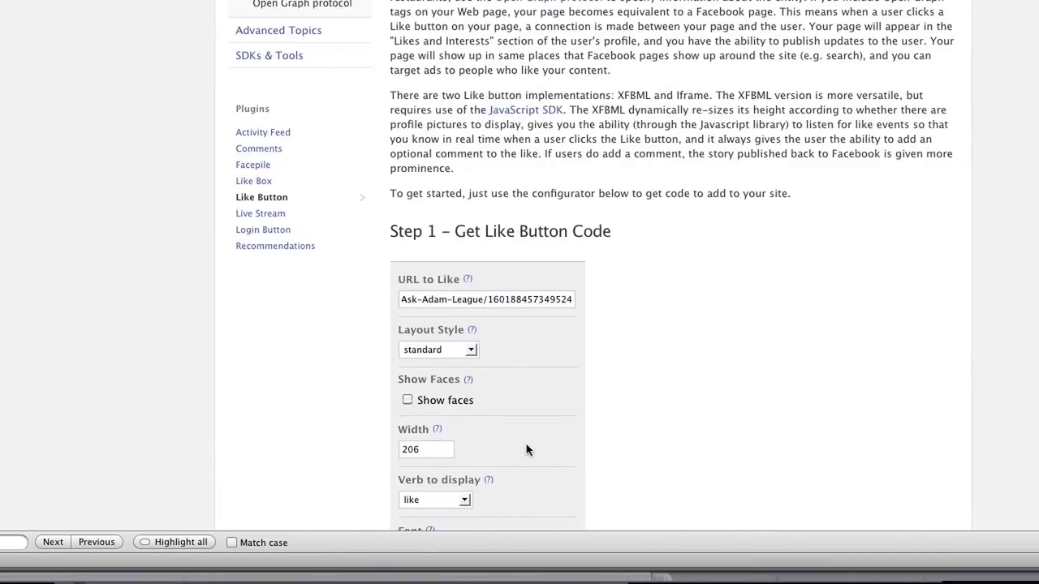
Step: Generate the plugin code for the configured Like button
{"action": "scroll", "coordinate": [608, 449], "scroll_direction": "down", "scroll_amount": 3}
{"action": "scroll", "coordinate": [510, 447], "scroll_direction": "down", "scroll_amount": 2}
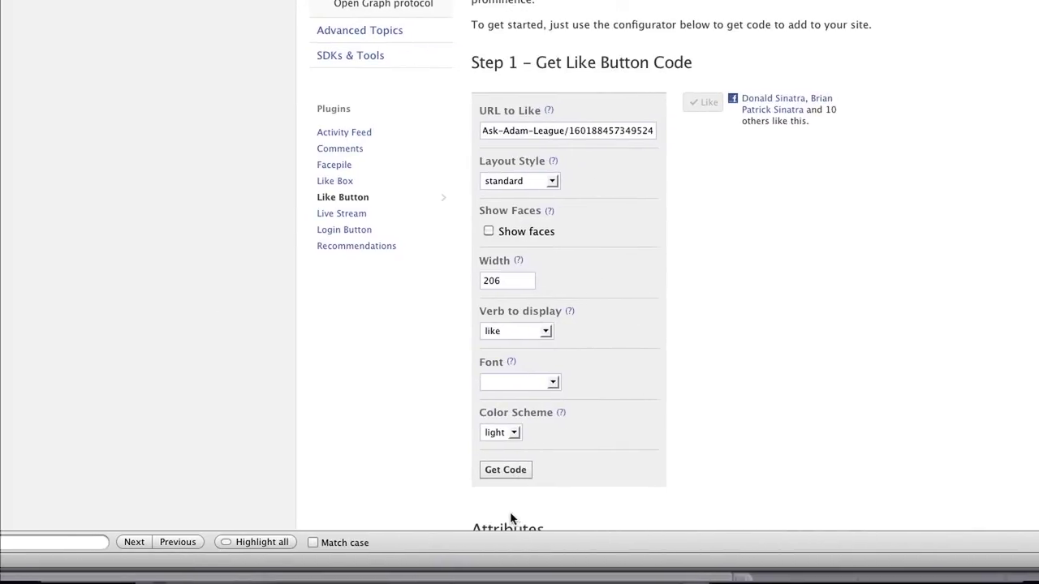
{"action": "left_click", "coordinate": [522, 471]}
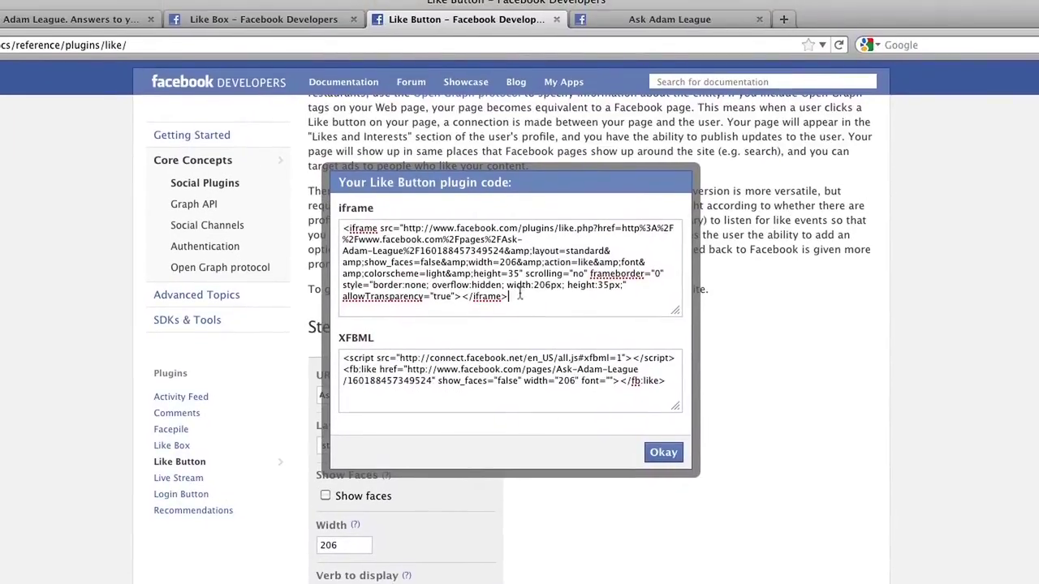
Step: Copy the Like button's XFBML code and go to the Ask Adam League WordPress Widgets page
{"action": "left_click", "coordinate": [520, 297]}
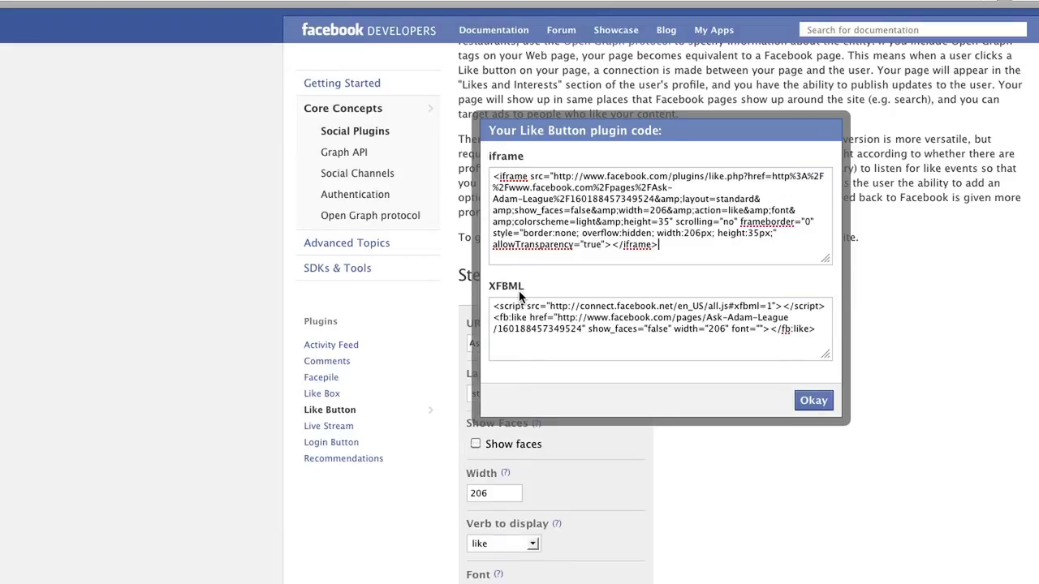
{"action": "left_click", "coordinate": [529, 320]}
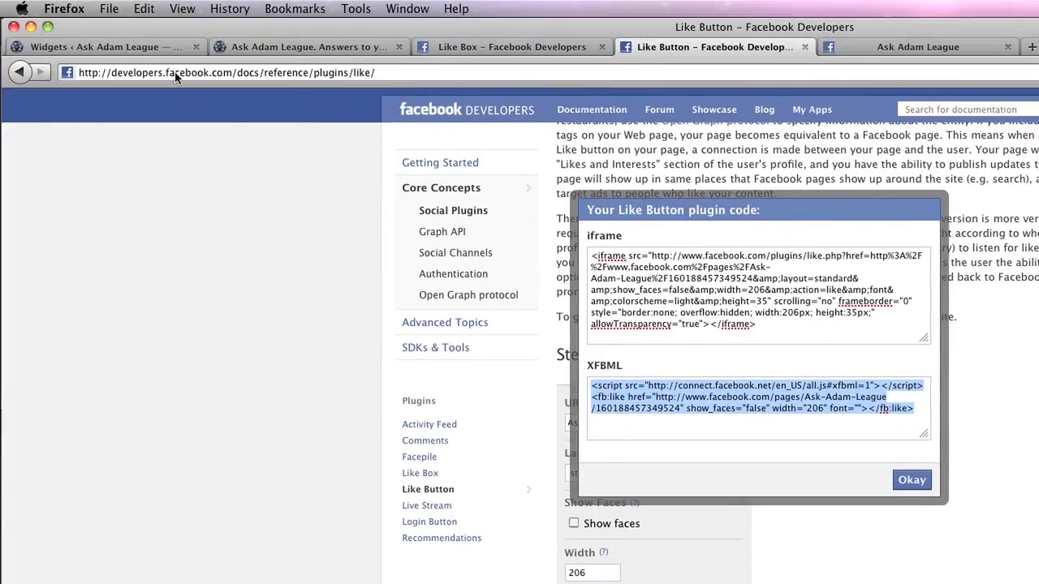
{"action": "left_click", "coordinate": [146, 46]}
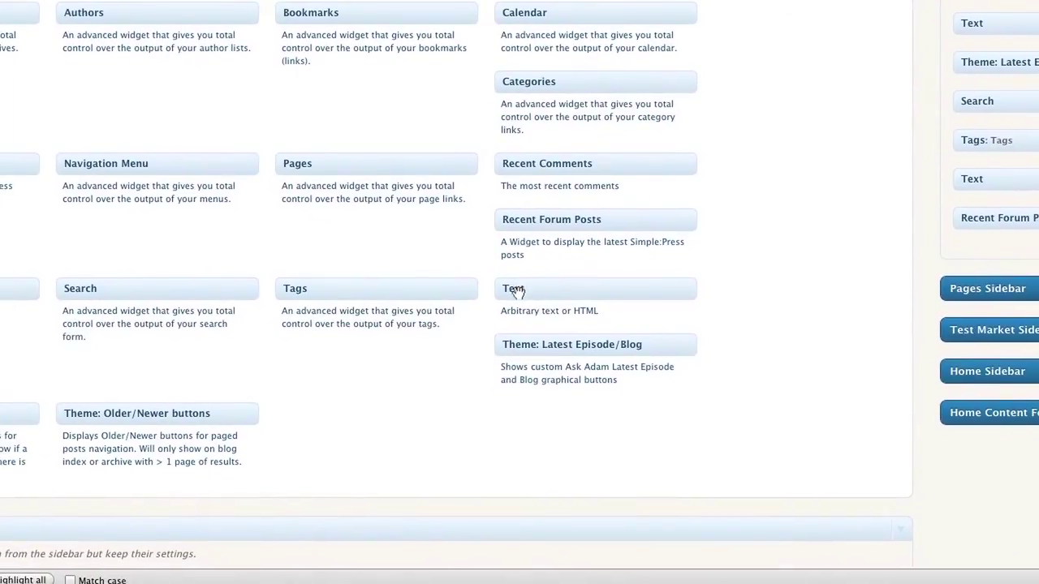
Step: Try adding a new Text widget above the existing widgets in the Blog Sidebar
{"action": "left_click_drag", "start_coordinate": [516, 291], "coordinate": [777, 252]}
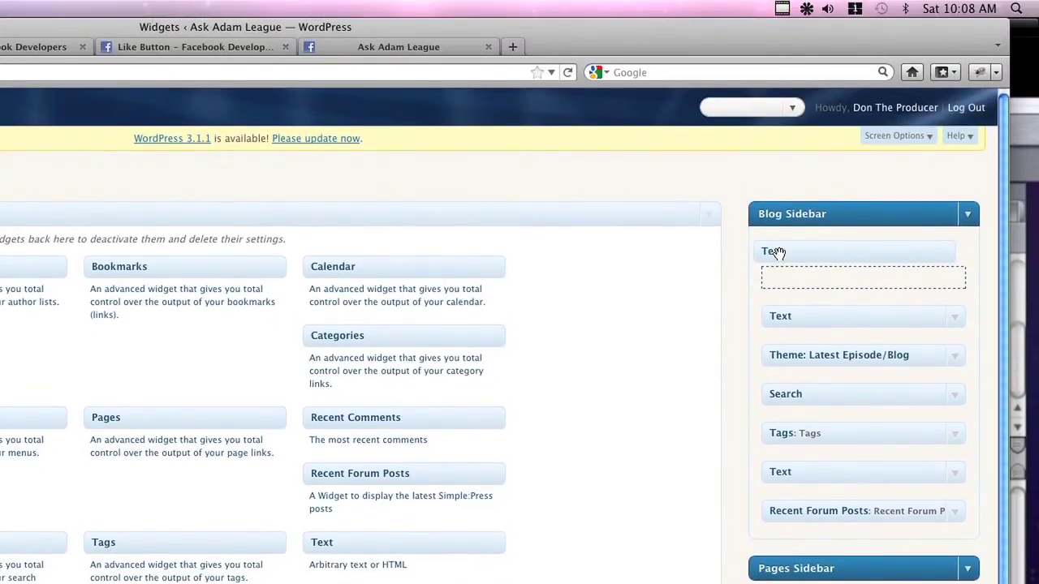
{"action": "left_click_drag", "start_coordinate": [653, 304], "coordinate": [658, 302]}
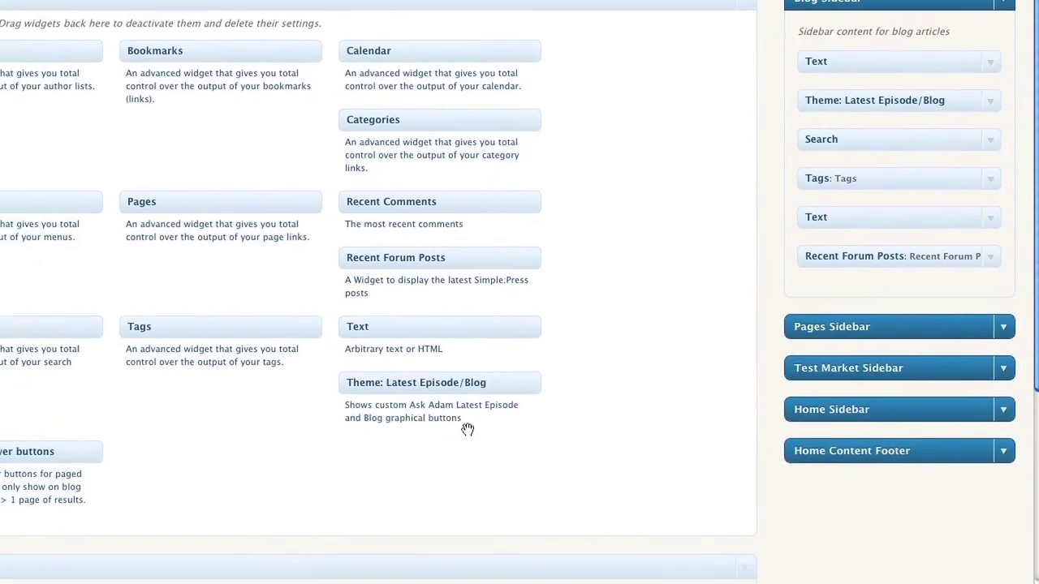
{"action": "left_click_drag", "start_coordinate": [859, 279], "coordinate": [708, 337]}
{"action": "left_click_drag", "start_coordinate": [708, 246], "coordinate": [854, 181]}
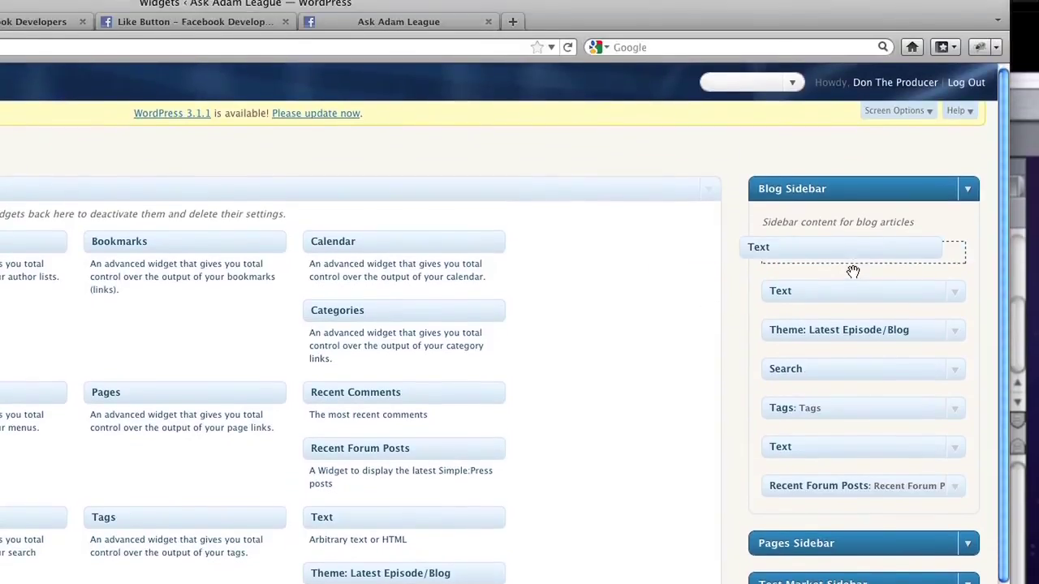
{"action": "left_click_drag", "start_coordinate": [824, 223], "coordinate": [820, 232]}
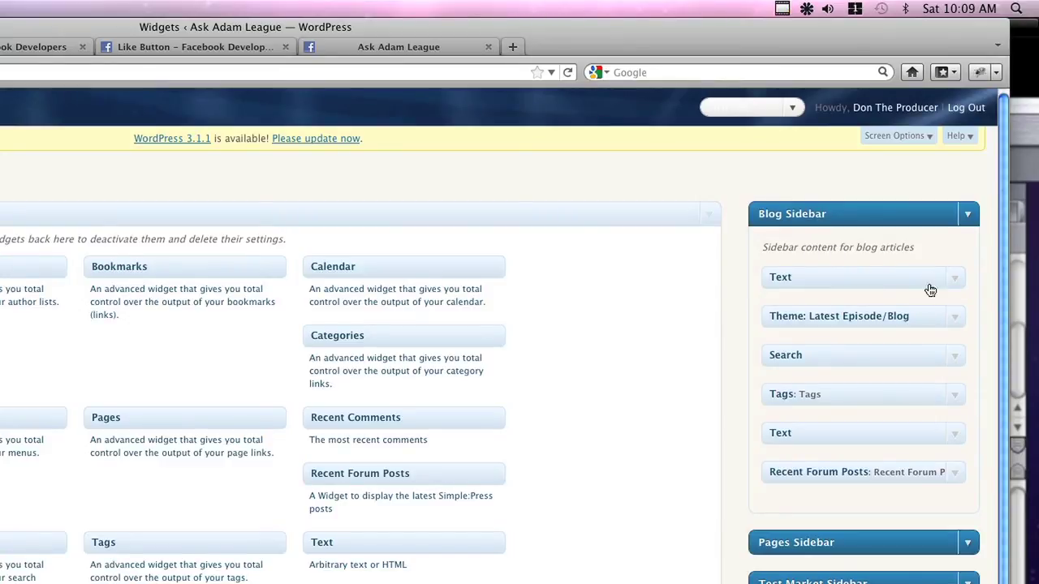
Step: Open the first Text widget in the Blog Sidebar and review its social link and Like button code
{"action": "left_click", "coordinate": [955, 284]}
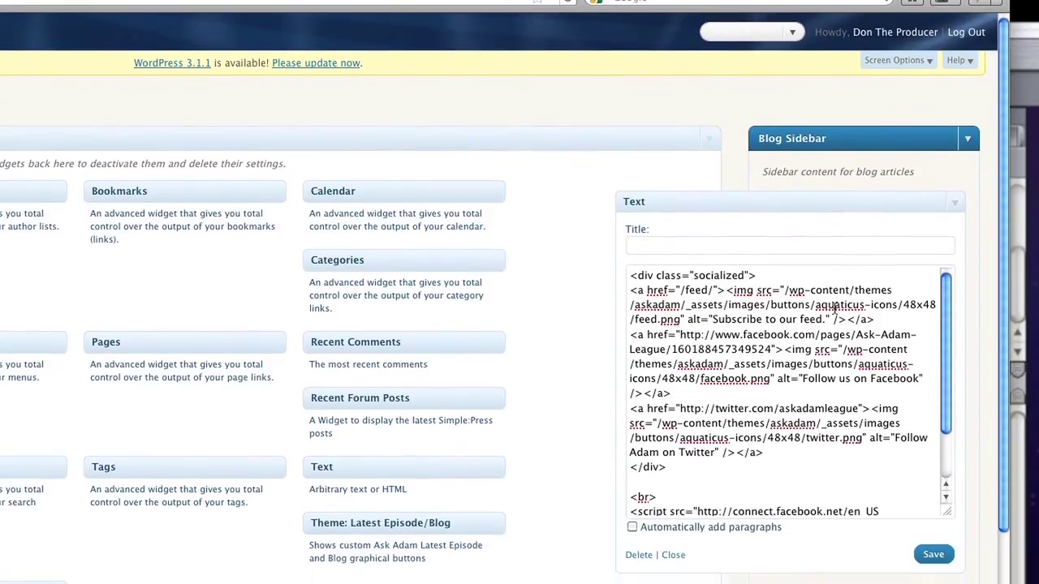
{"action": "scroll", "coordinate": [828, 308], "scroll_direction": "down", "scroll_amount": 3}
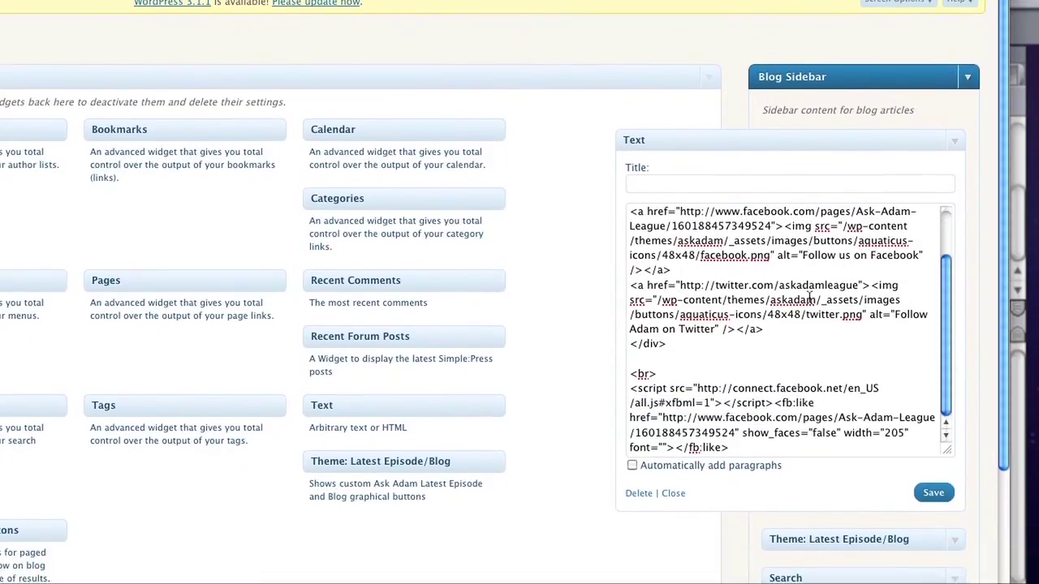
{"action": "scroll", "coordinate": [810, 294], "scroll_direction": "up", "scroll_amount": 2}
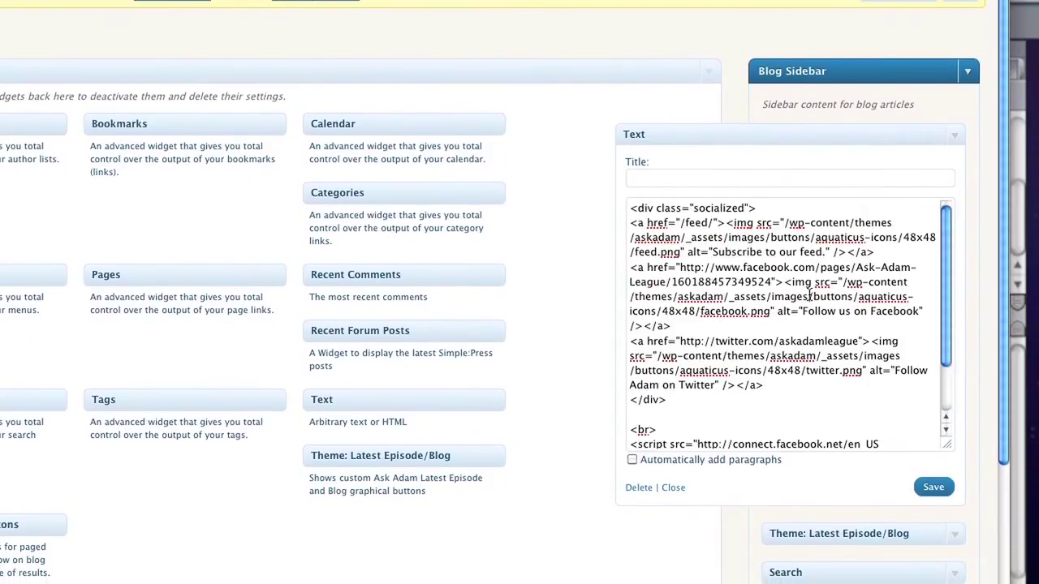
Step: Select the Like button script and fb:like code in the Text widget and compare it with the generated XFBML code on Facebook Developers
{"action": "scroll", "coordinate": [810, 294], "scroll_direction": "down", "scroll_amount": 3}
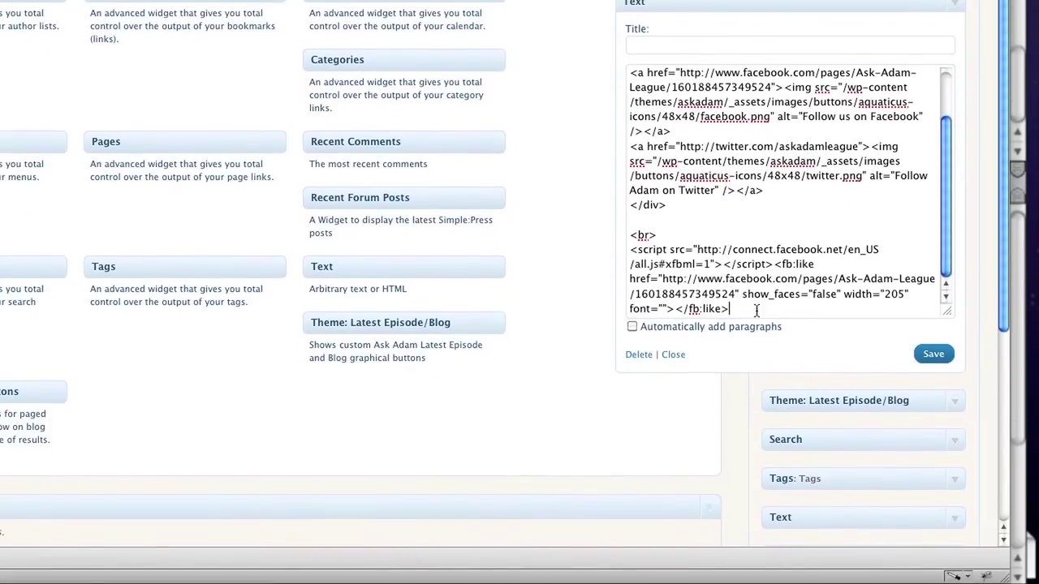
{"action": "left_click_drag", "start_coordinate": [731, 404], "coordinate": [627, 360]}
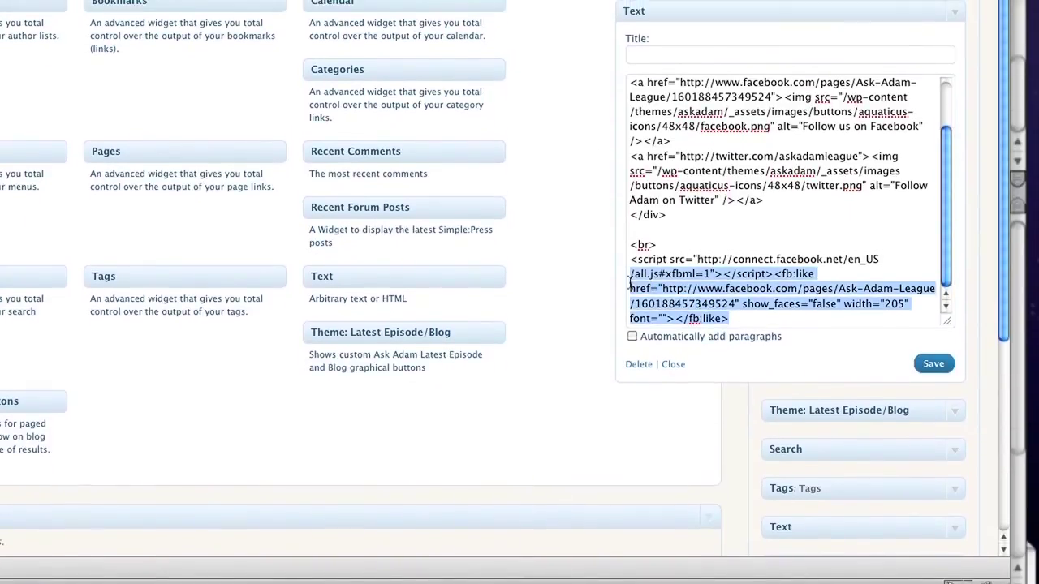
{"action": "left_click_drag", "start_coordinate": [627, 285], "coordinate": [627, 279]}
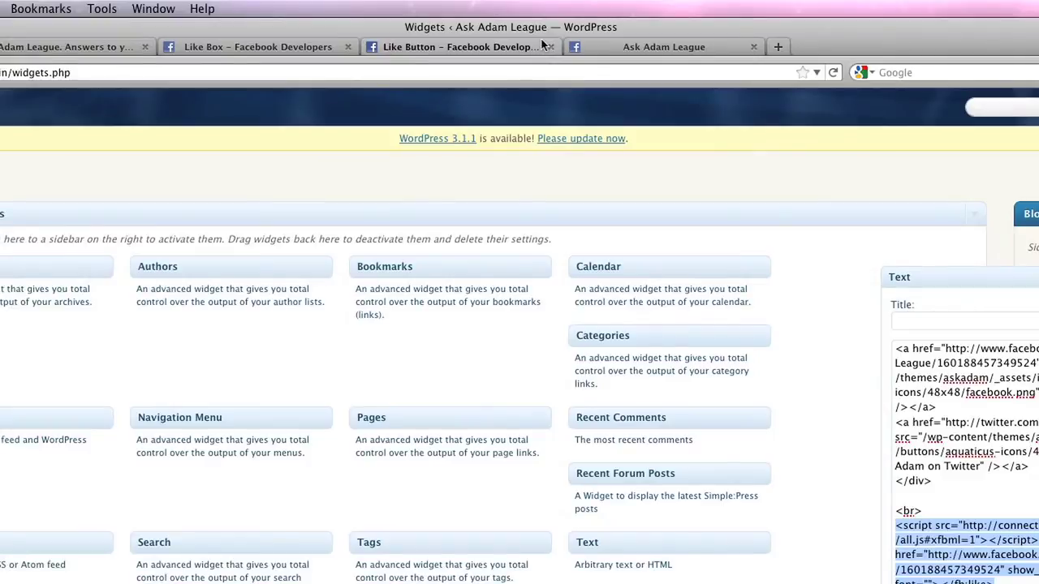
{"action": "left_click", "coordinate": [541, 39]}
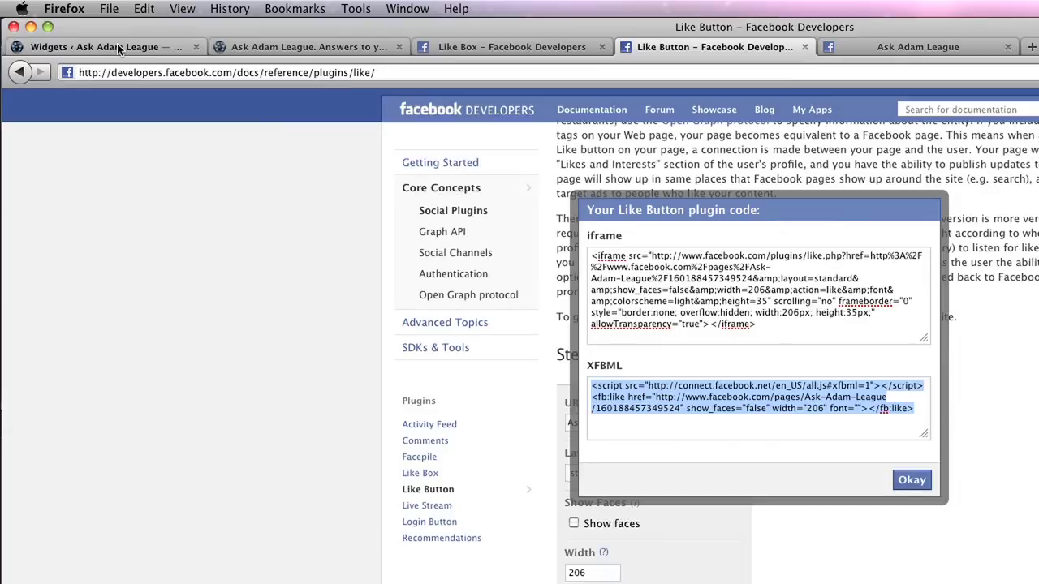
Step: Return to the Widgets page, then go to the Ask Adam League home page and reload it to check the sidebar Like button
{"action": "left_click", "coordinate": [117, 47]}
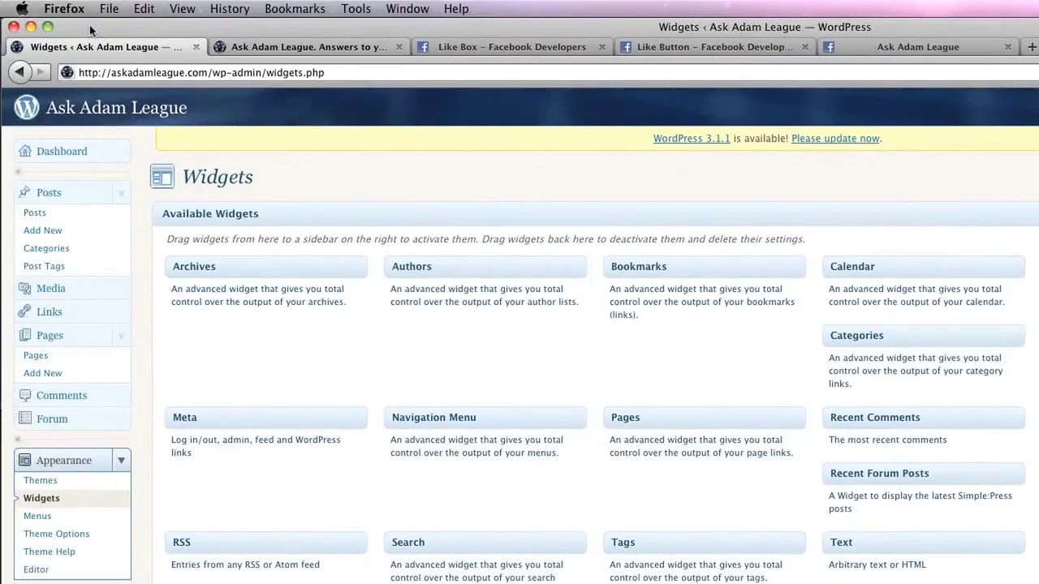
{"action": "left_click", "coordinate": [309, 46]}
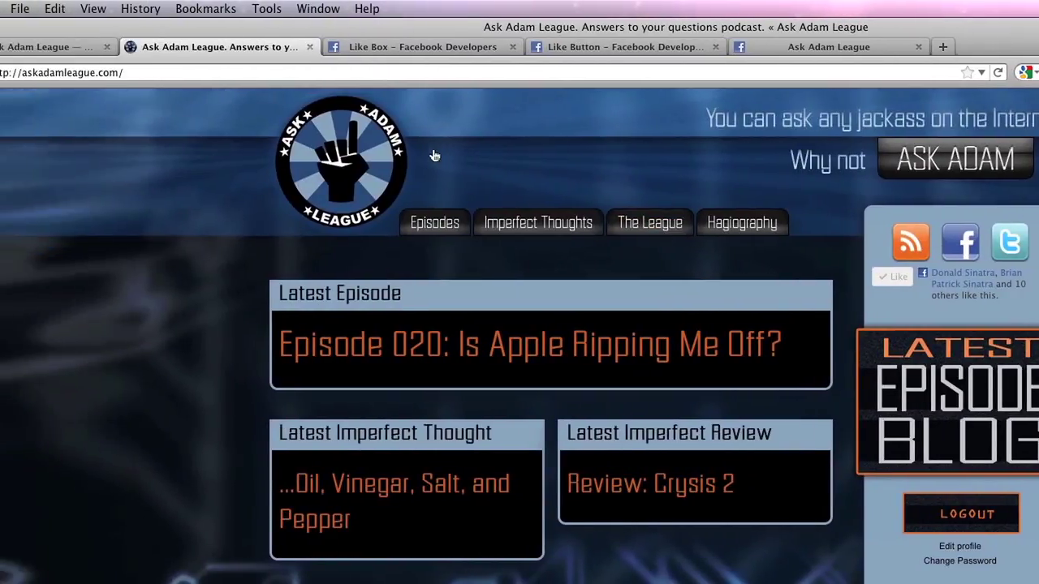
{"action": "key", "text": "super+r"}
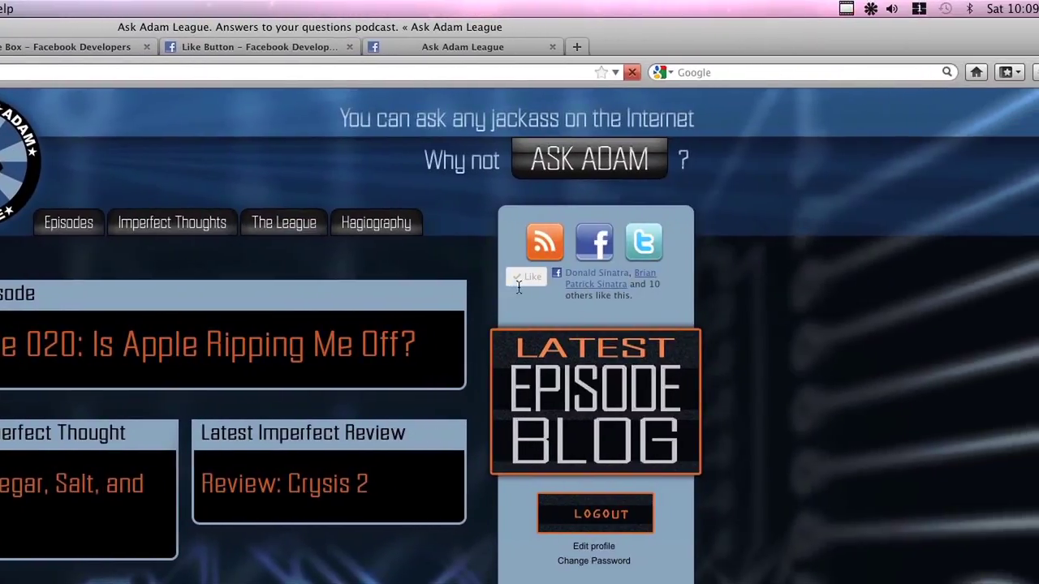